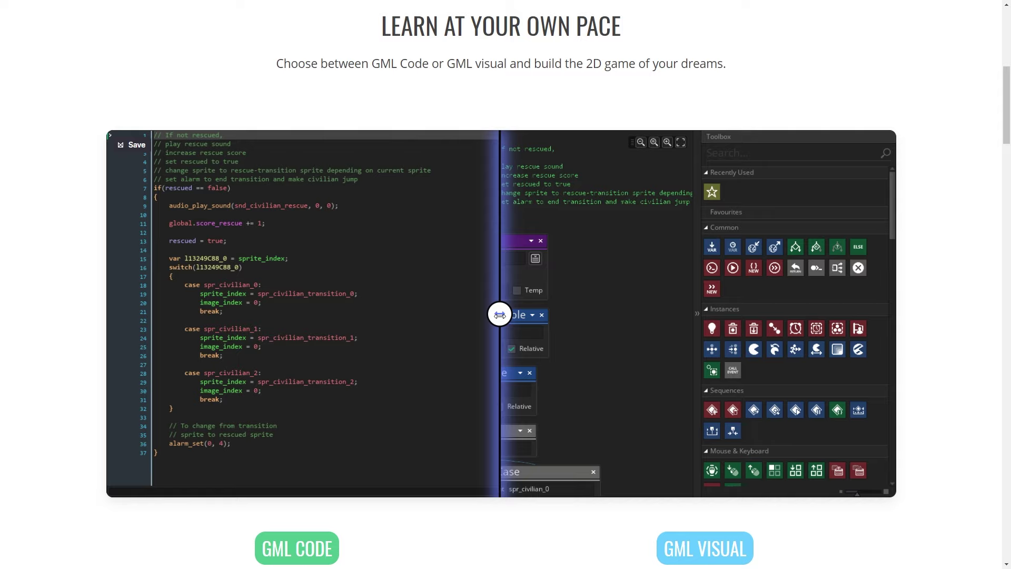
- Compare the GML Code and GML Visual previews on the website and look through the showcase of games made with GameMaker
{"action": "left_click_drag", "start_coordinate": [499, 314], "coordinate": [37, 290]}
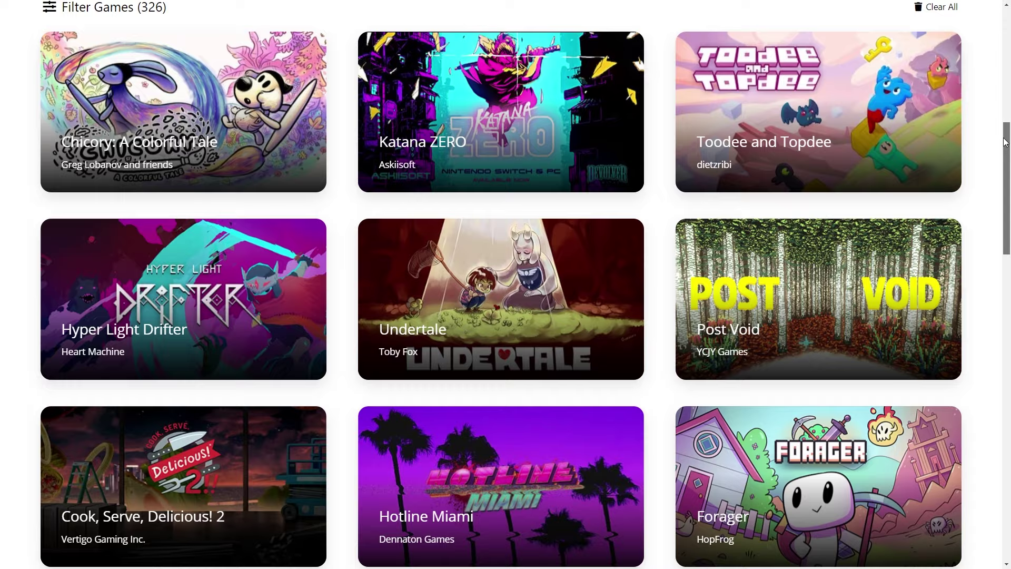
{"action": "scroll", "coordinate": [1007, 167], "scroll_direction": "down", "scroll_amount": 2}
{"action": "scroll", "coordinate": [1008, 168], "scroll_direction": "down", "scroll_amount": 2}
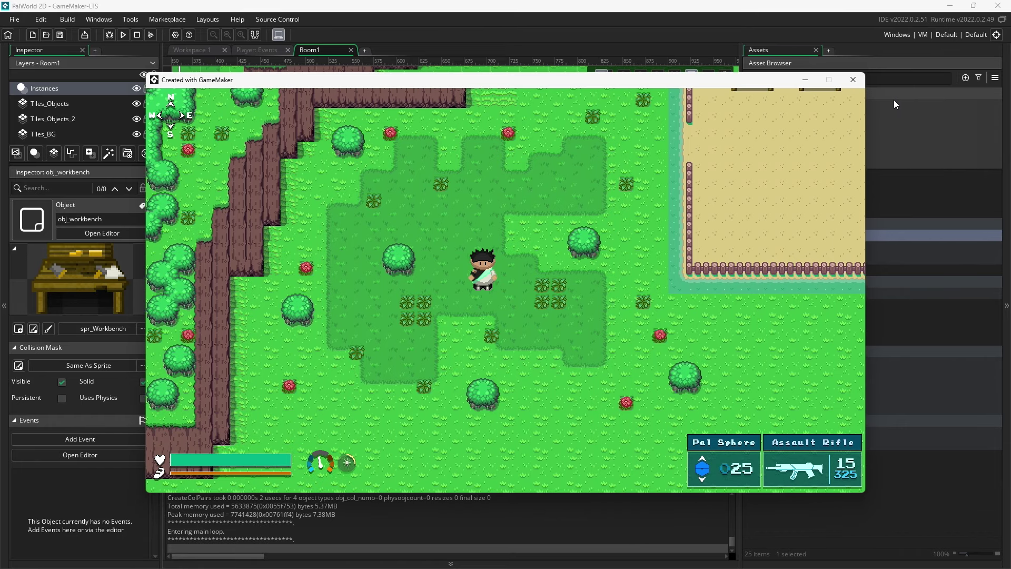
{"action": "key", "text": "w"}
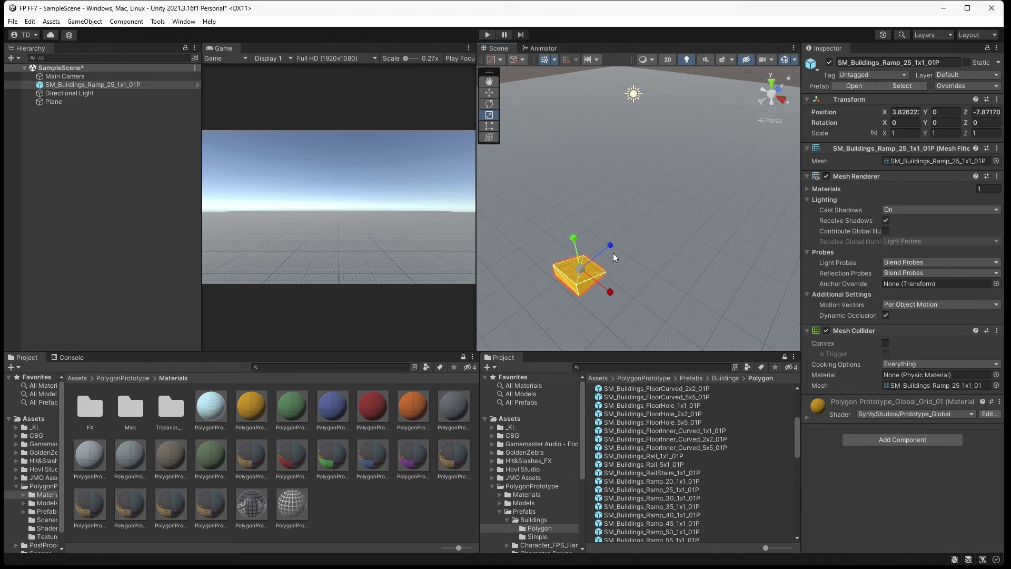
- In Unity, place the SM_Buildings_Wall_5x3_01P prefab on the plane behind the two ramps
{"action": "key", "text": "e"}
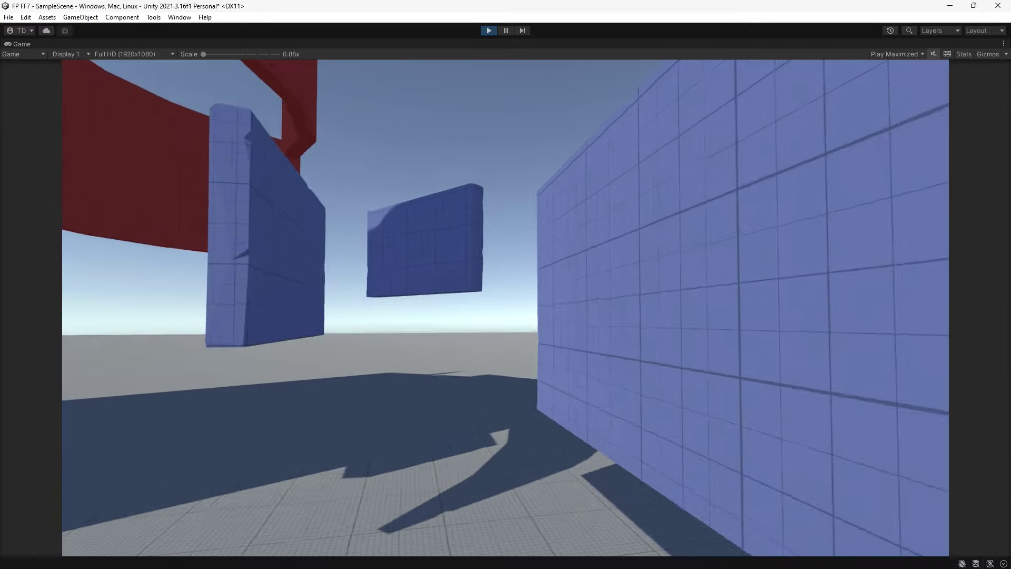
{"action": "key", "text": "w"}
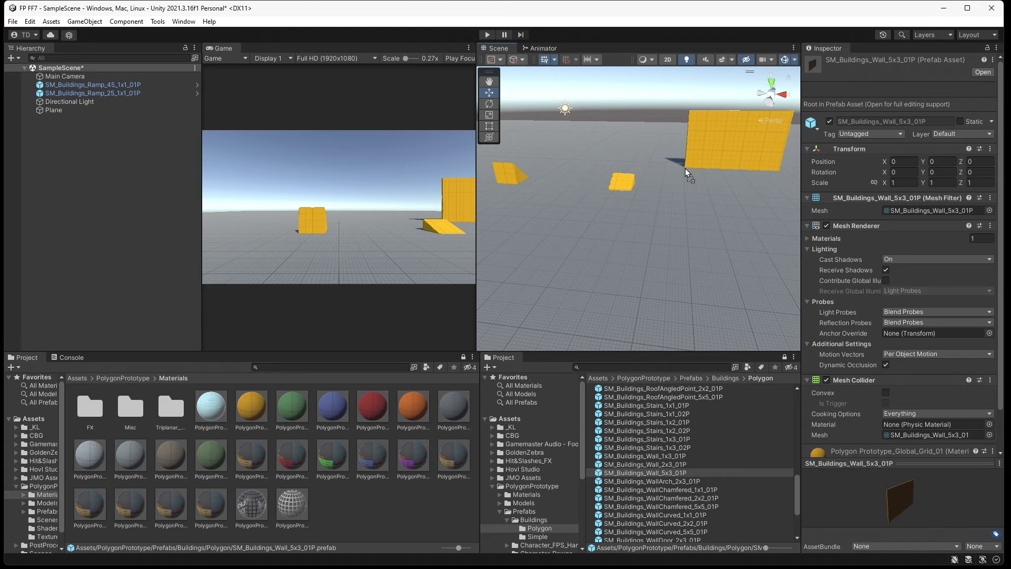
{"action": "left_click", "coordinate": [687, 166]}
{"action": "scroll", "coordinate": [640, 474], "scroll_direction": "down", "scroll_amount": 4}
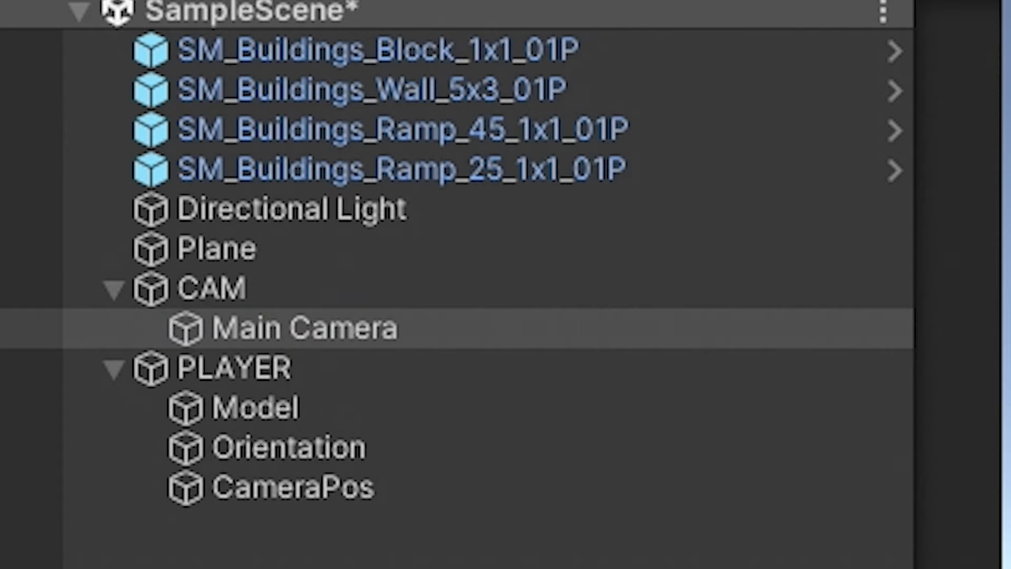
- In the KL_PlayerMovement script, begin an _rb.AddForce call below the v3_moveDir line in the Move() method
{"action": "type", "text": "_rb.add"}
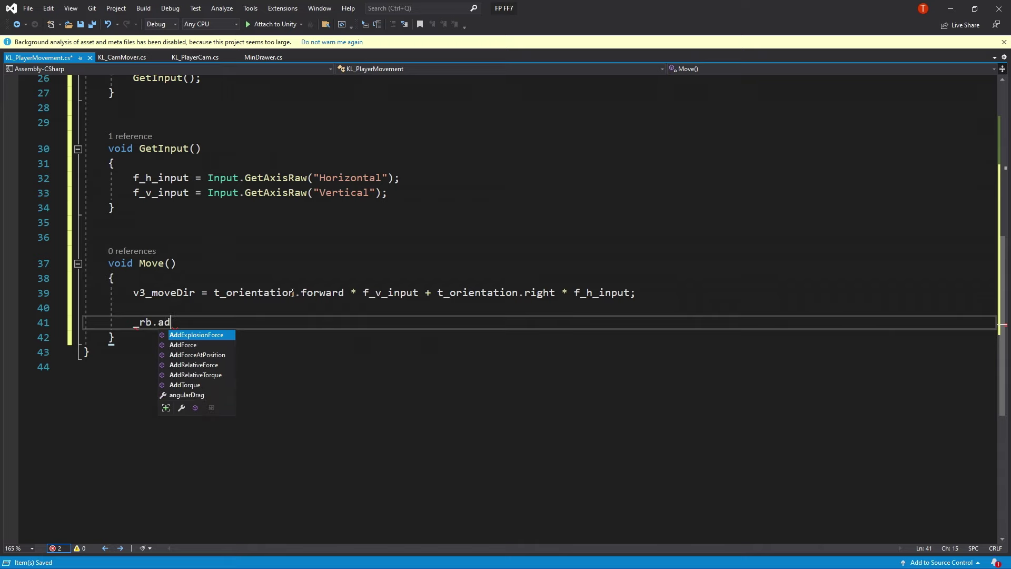
{"action": "type", "text": "f"}
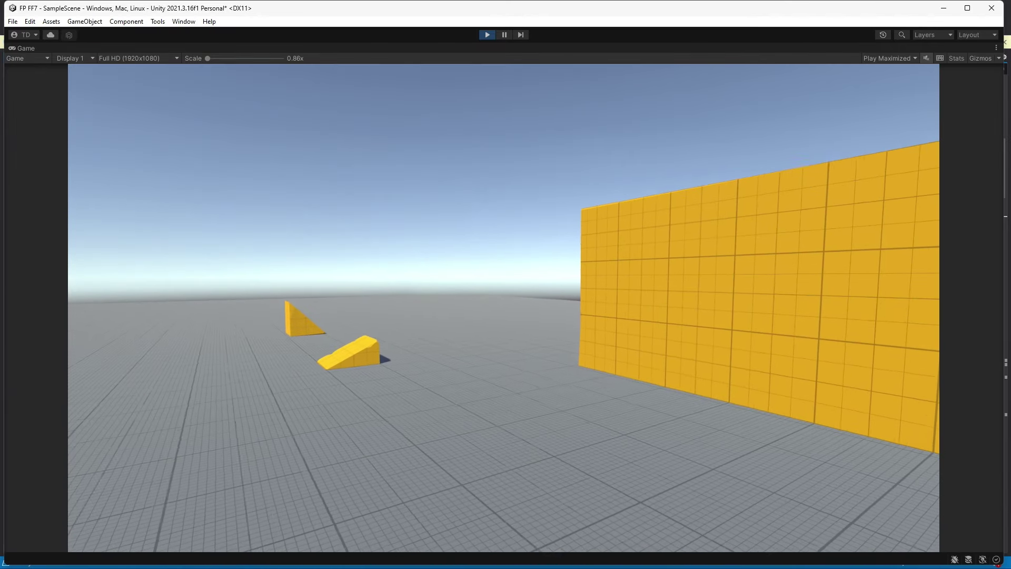
- Playtest the basic first-person movement in Unity by walking around the yellow wall, block and ramps
{"action": "key", "text": "w"}
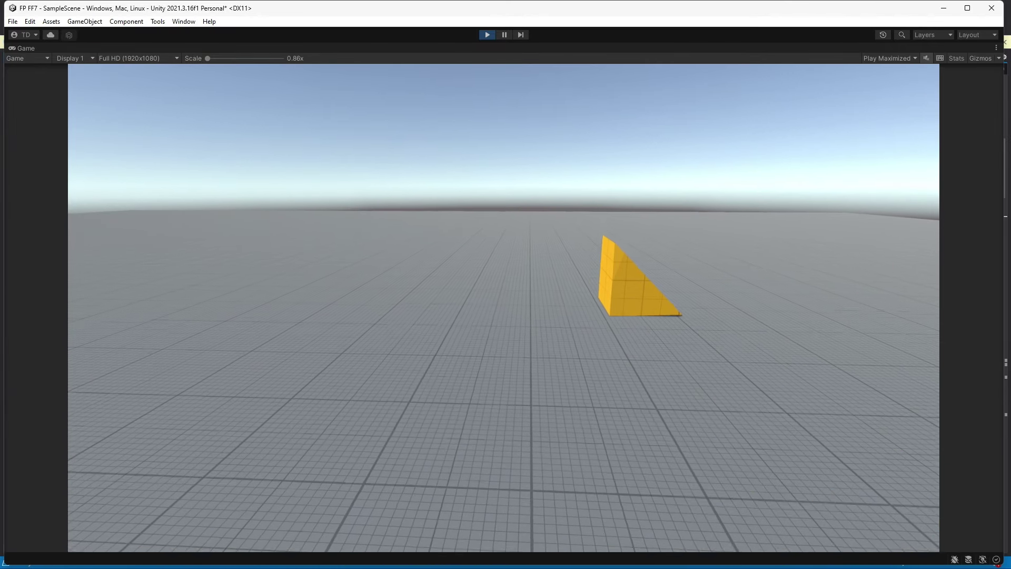
{"action": "key", "text": "w"}
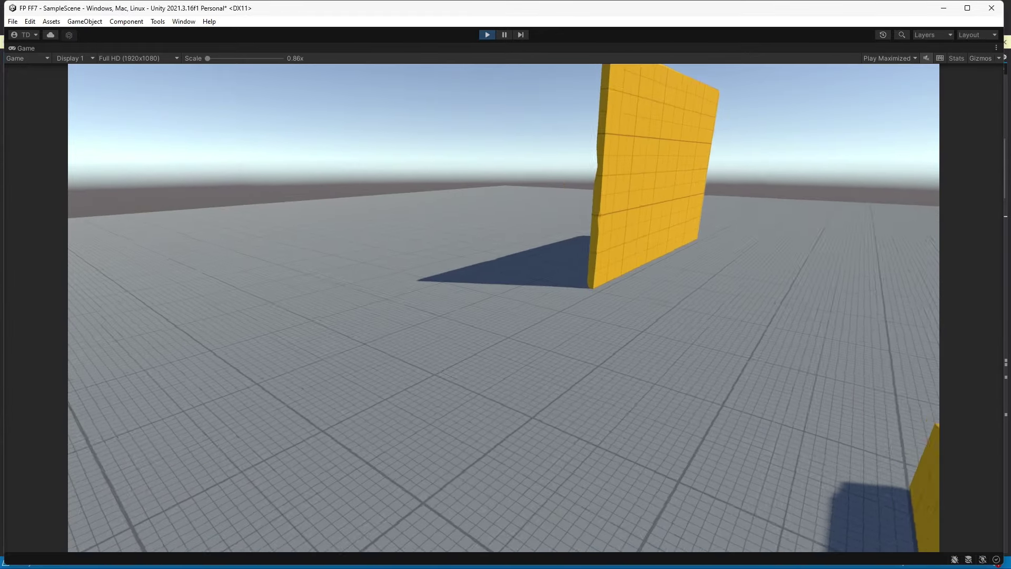
{"action": "key", "text": "w"}
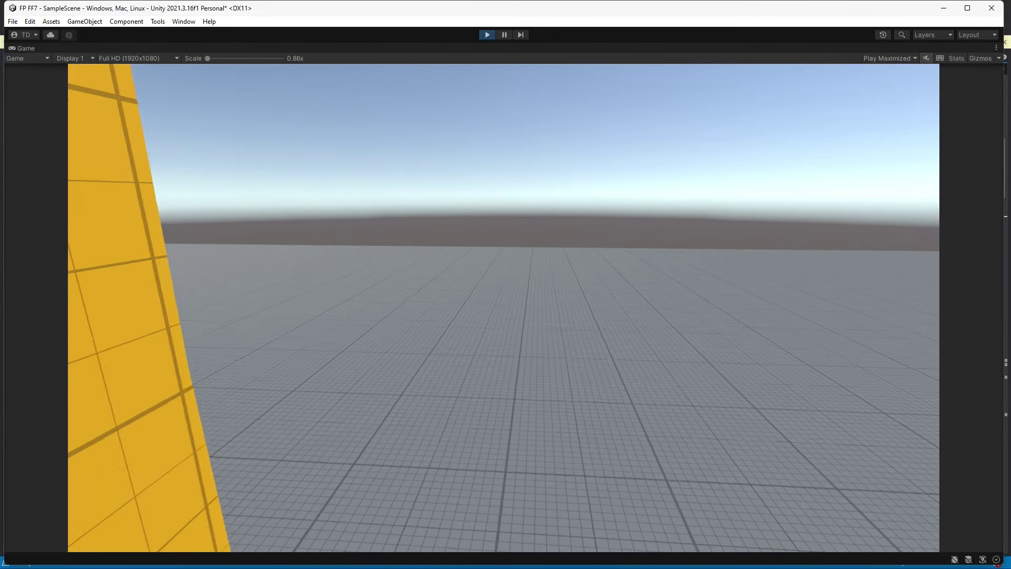
{"action": "key", "text": "w"}
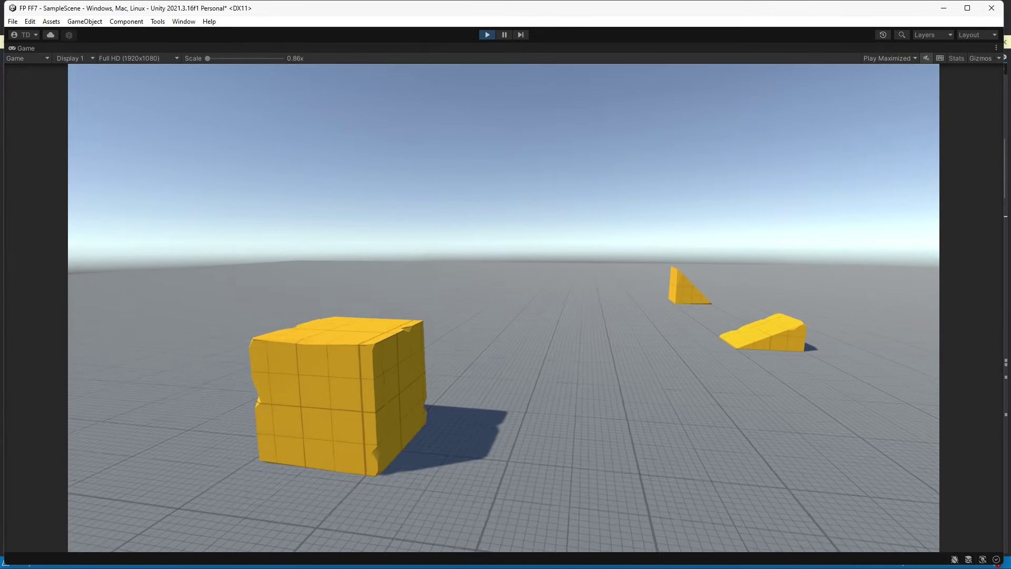
{"action": "key", "text": "w"}
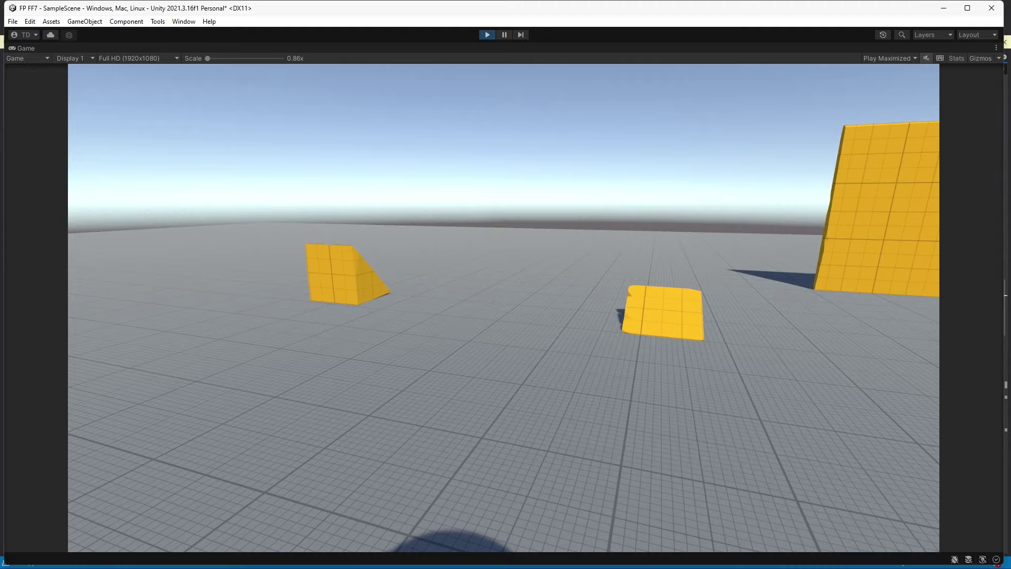
- Playtest the movement again by walking across the plane between the two ramps and towards the wall
{"action": "key", "text": "w"}
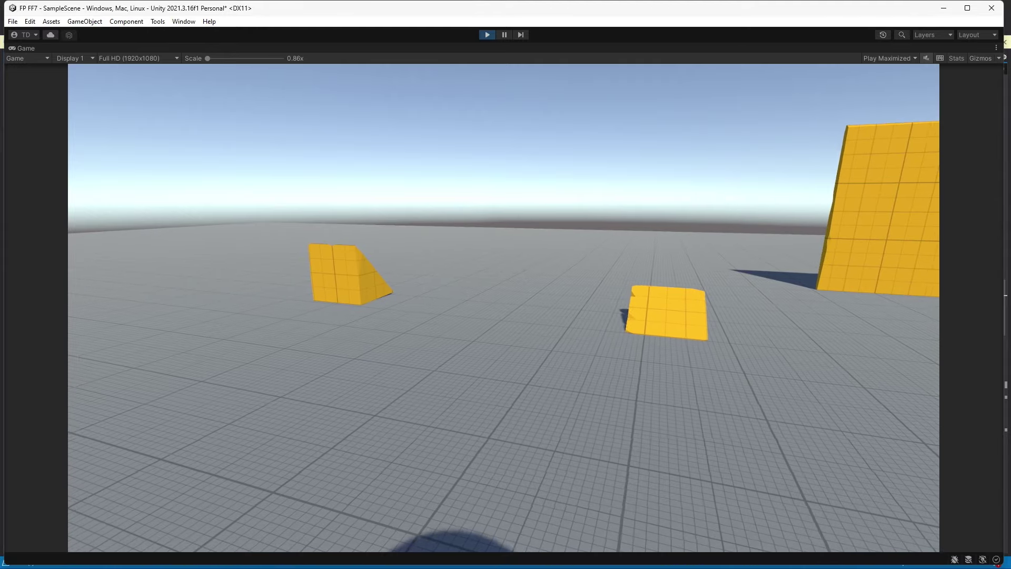
{"action": "key", "text": "w"}
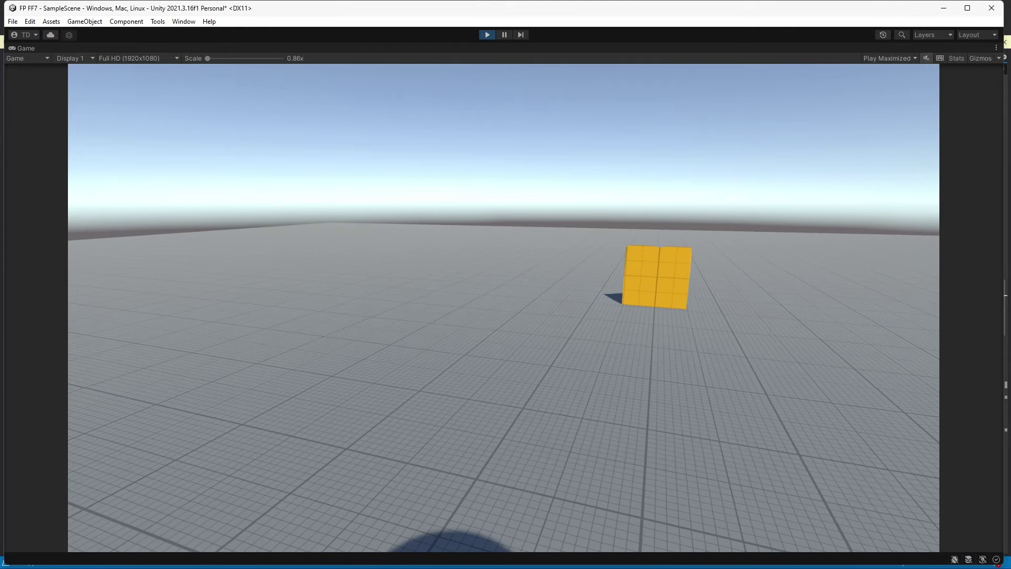
{"action": "key", "text": "w"}
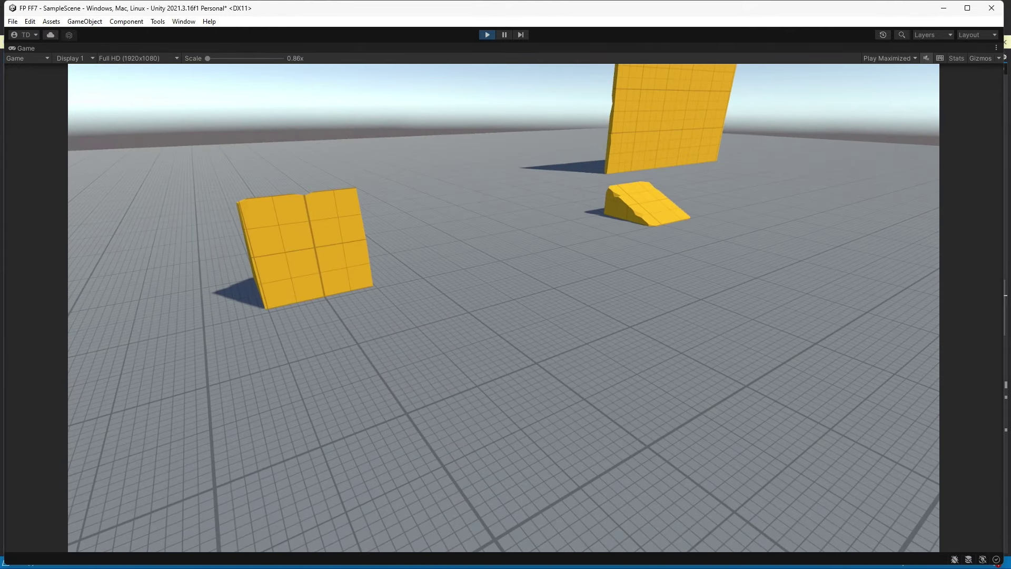
{"action": "key", "text": "w"}
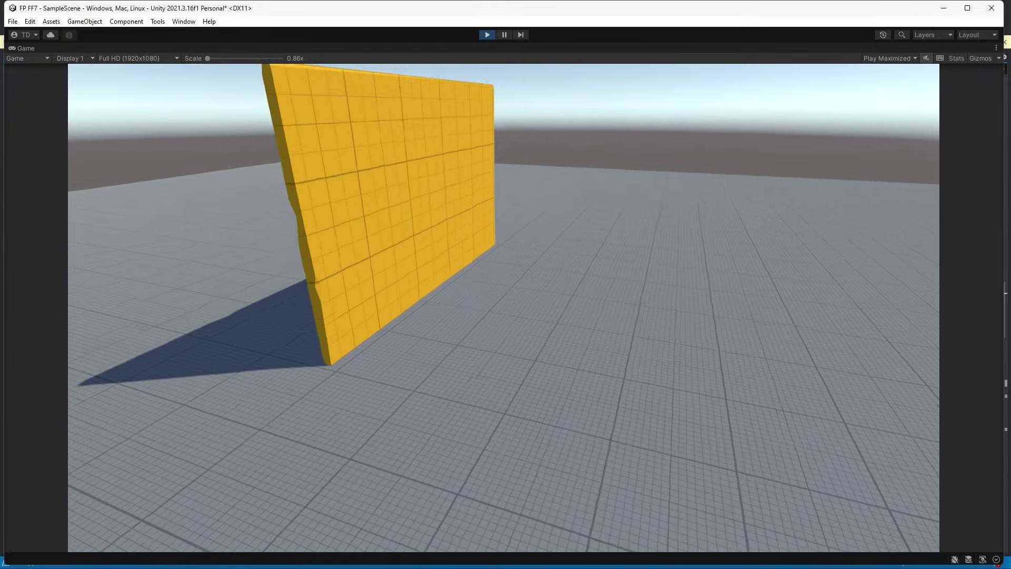
{"action": "key", "text": "w"}
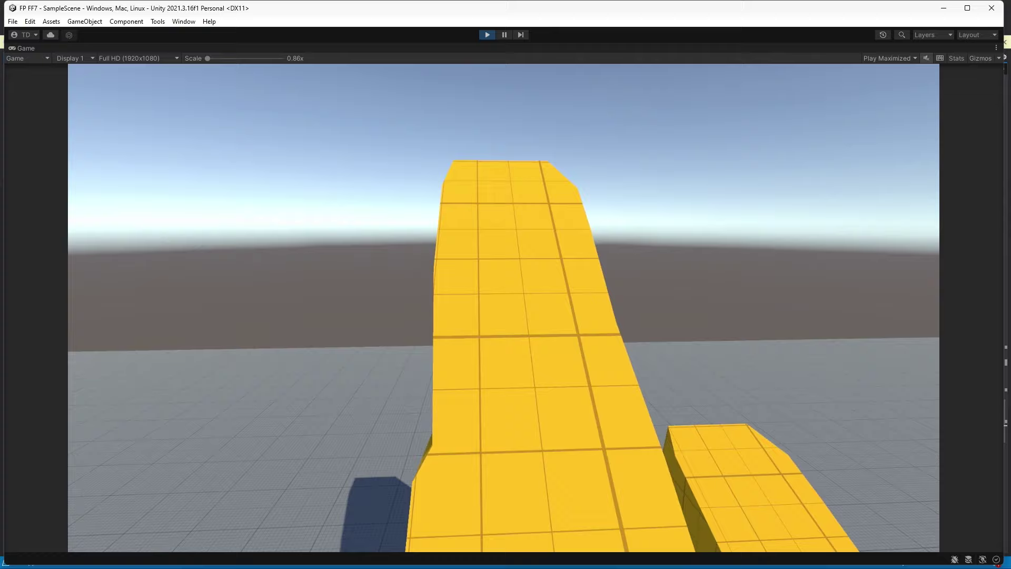
- Playtest the movement on the enlarged level with the tall ramp, stepped blocks and flat platforms
{"action": "key", "text": "w"}
{"action": "key", "text": "w"}
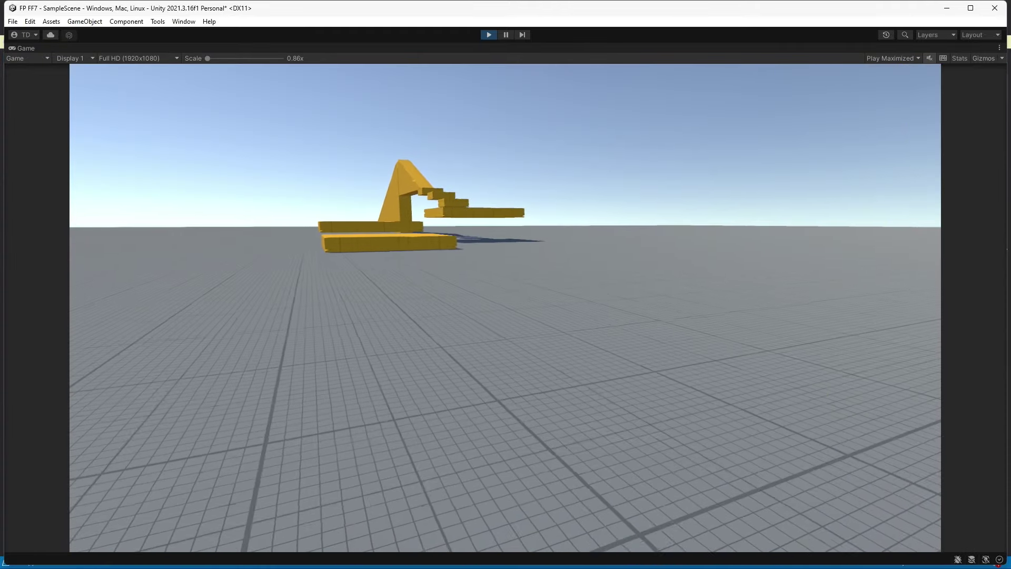
{"action": "key", "text": "w"}
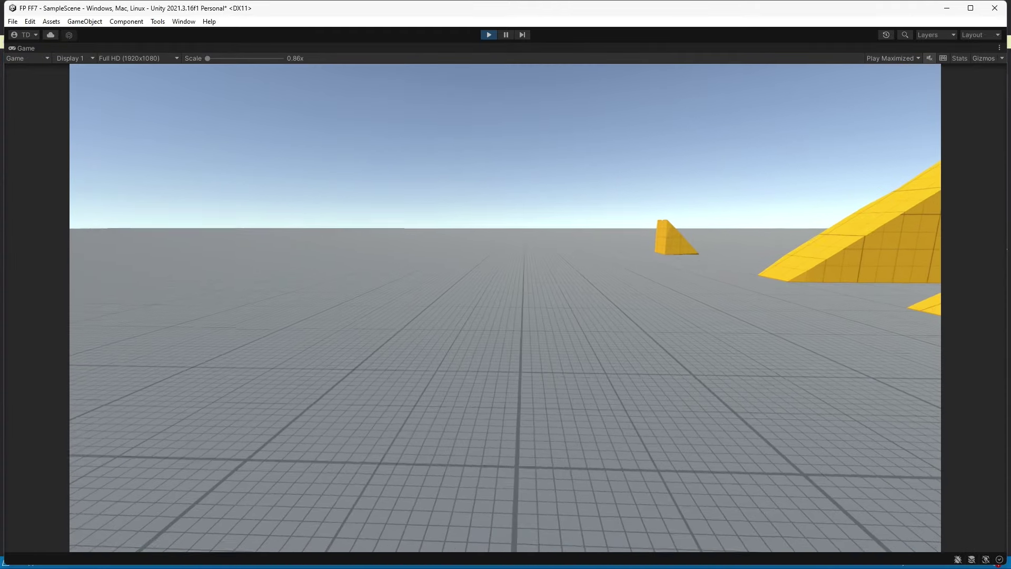
{"action": "key", "text": "w"}
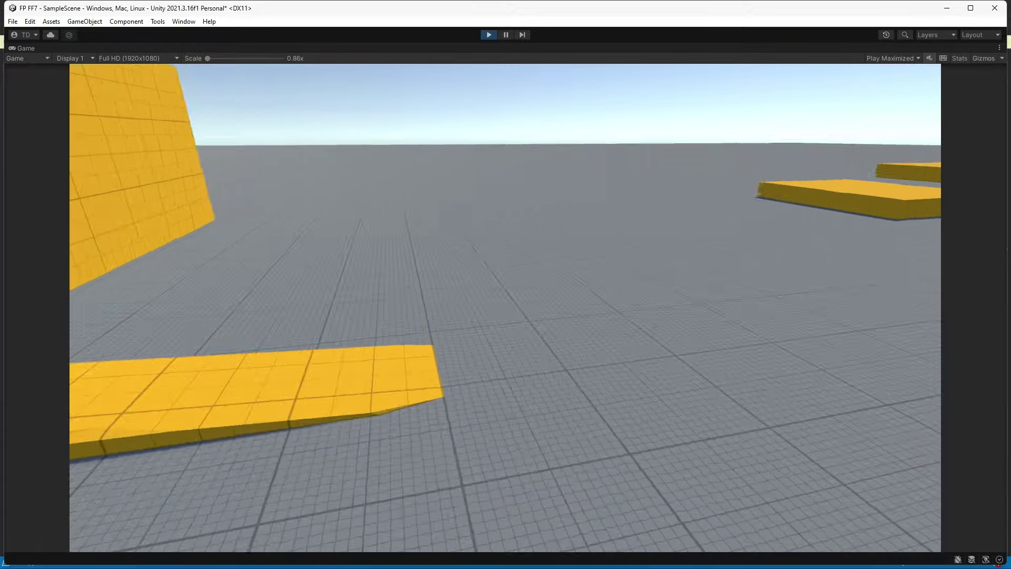
{"action": "key", "text": "w"}
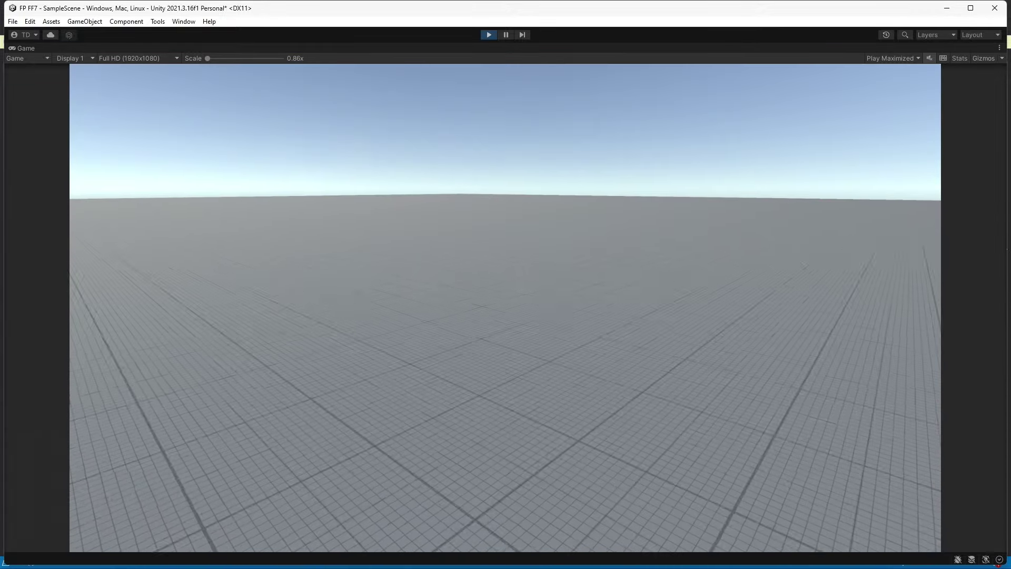
{"action": "key", "text": "w"}
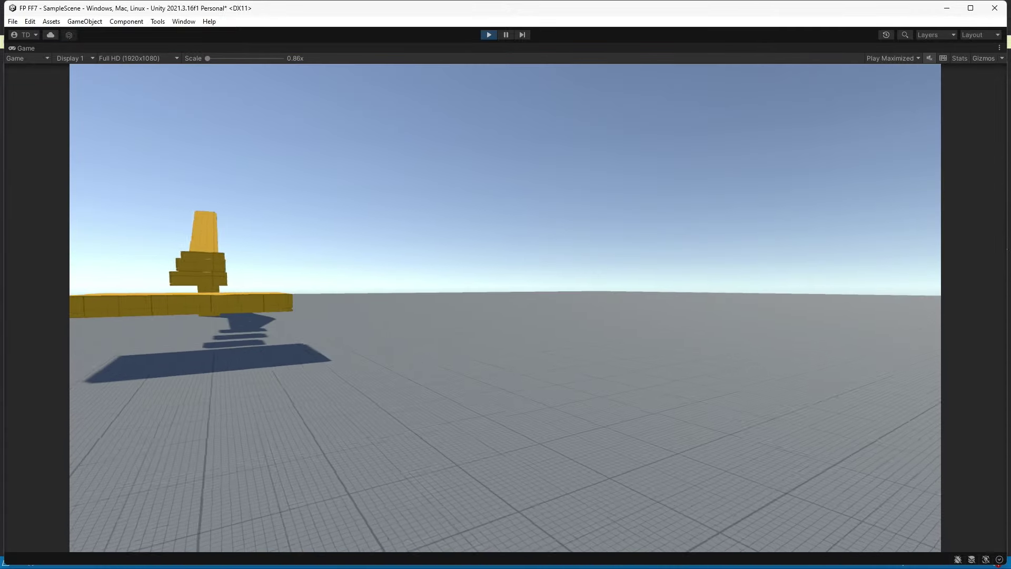
{"action": "key", "text": "w"}
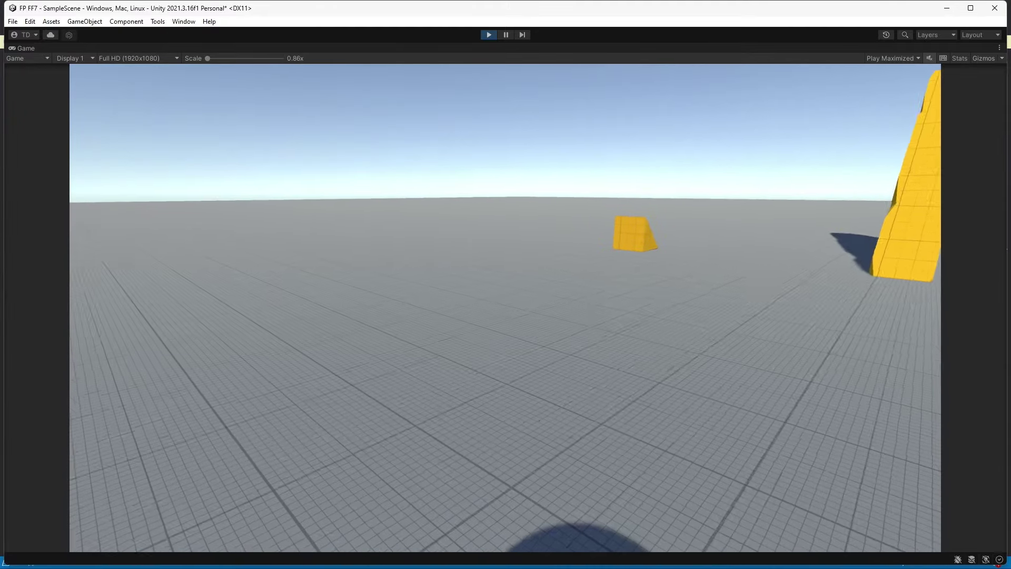
{"action": "key", "text": "w"}
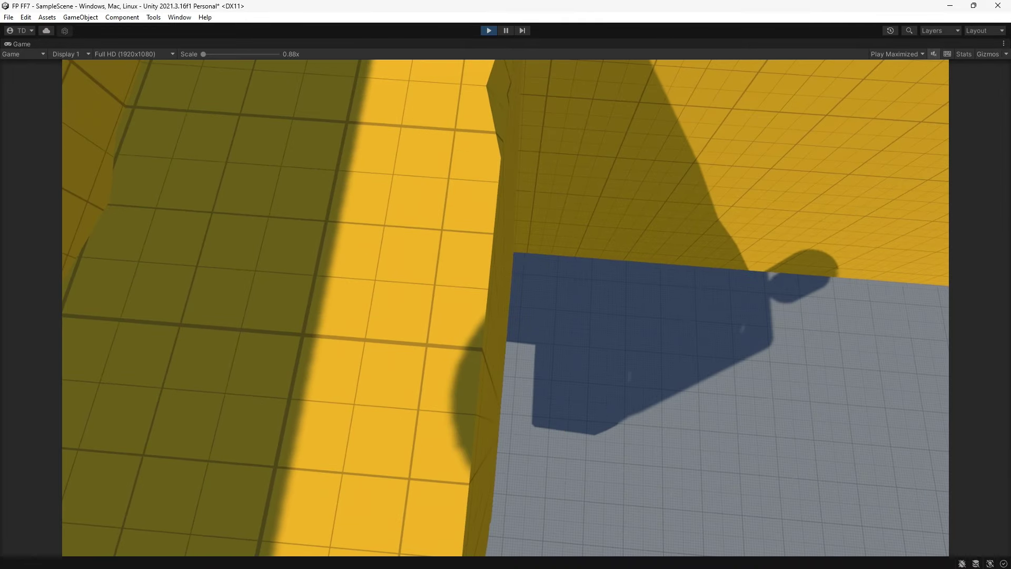
- Playtest the parkour course by moving along the blue, red and green walls and past the floating platforms
{"action": "key", "text": "ctrl+p"}
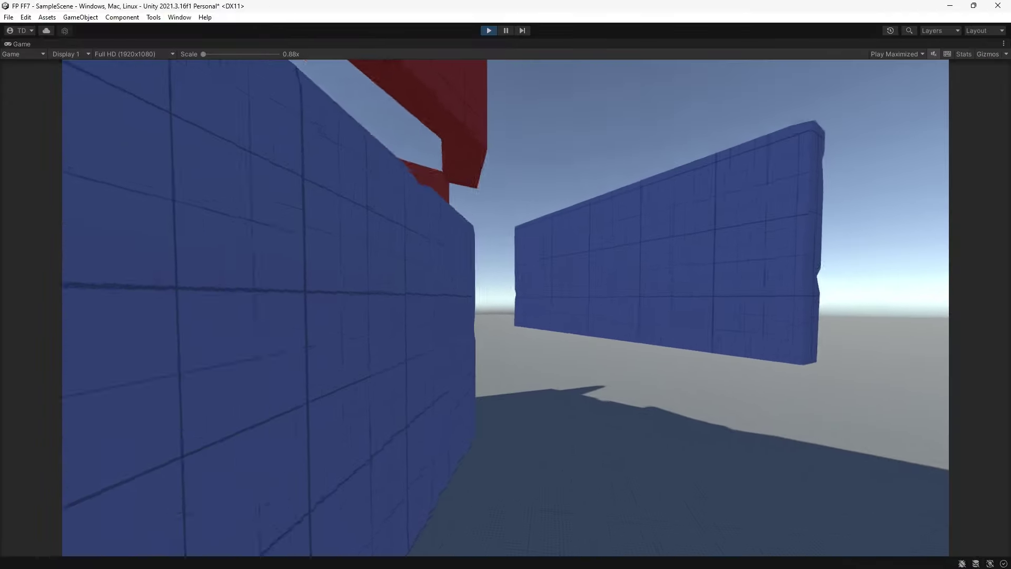
{"action": "key", "text": "w"}
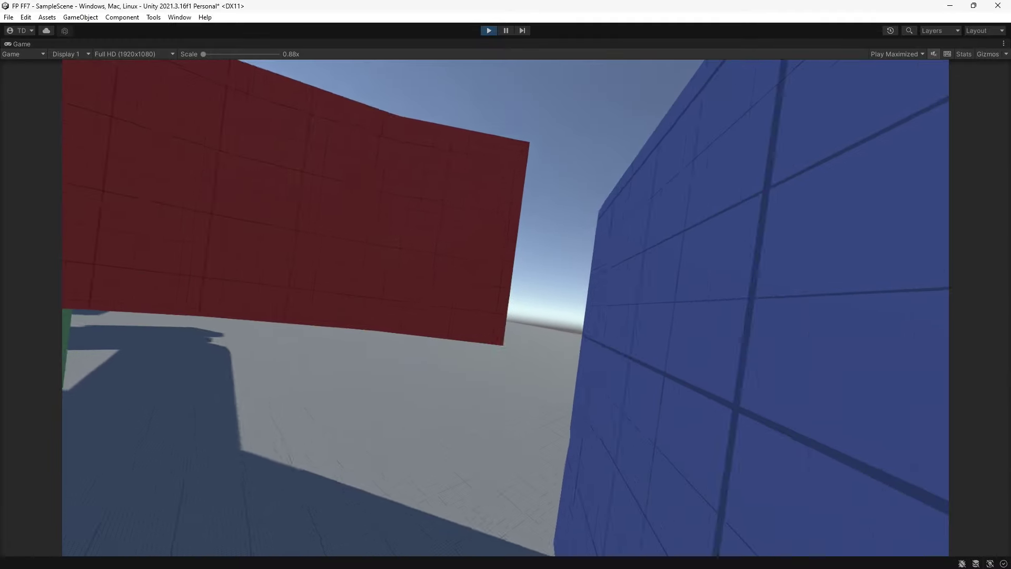
{"action": "key", "text": "w"}
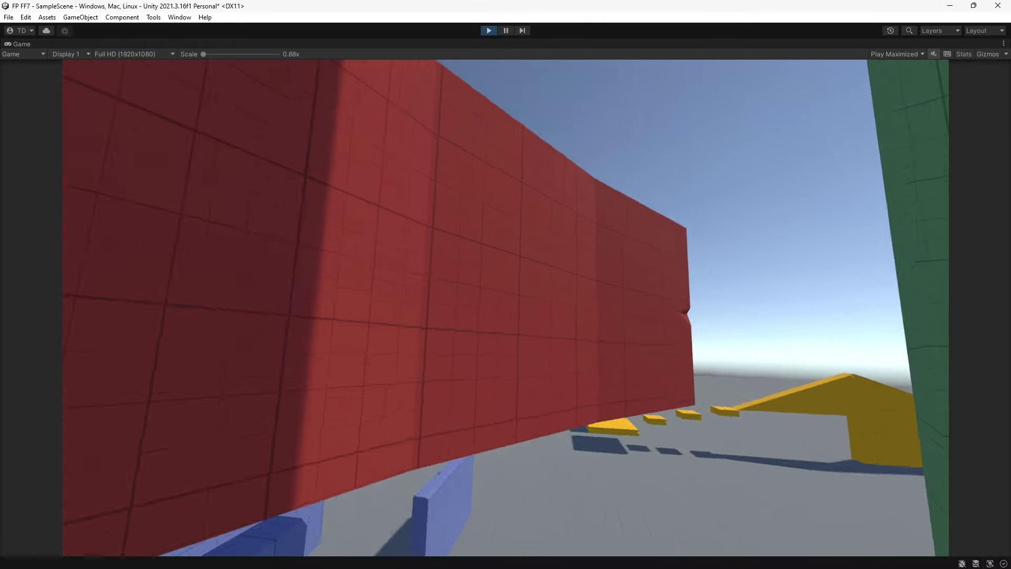
{"action": "key", "text": "w"}
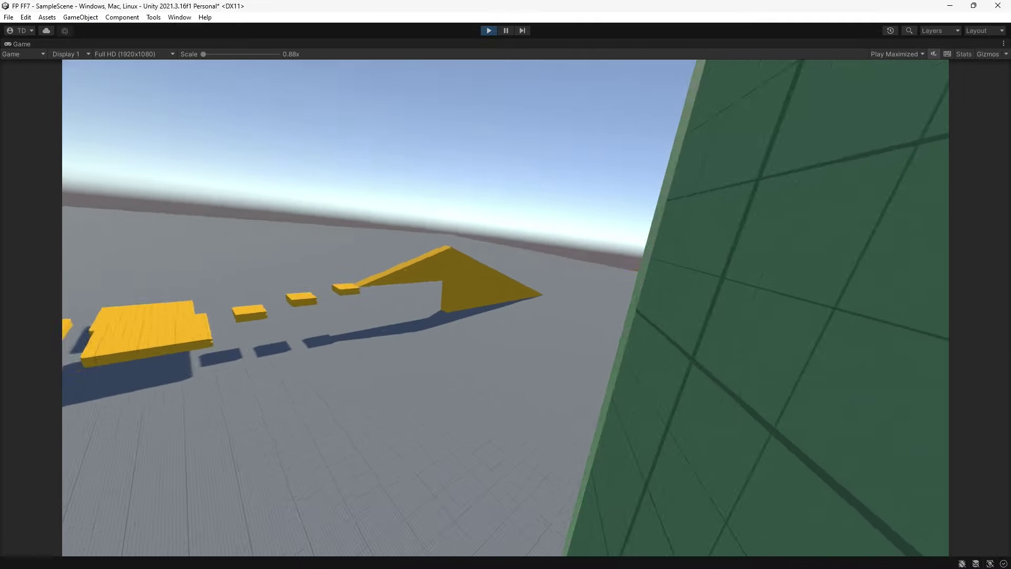
{"action": "key", "text": "w"}
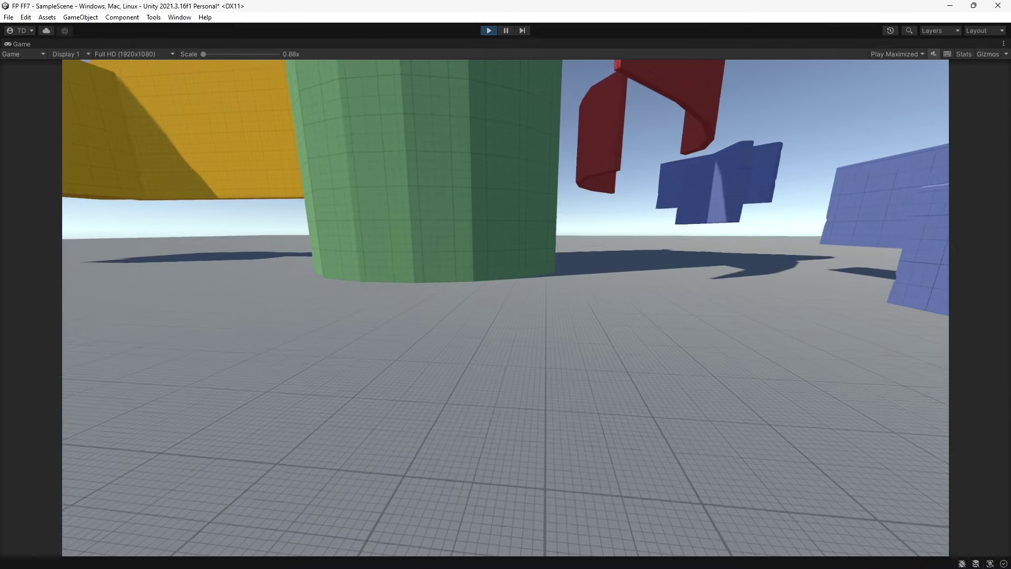
{"action": "key", "text": "w"}
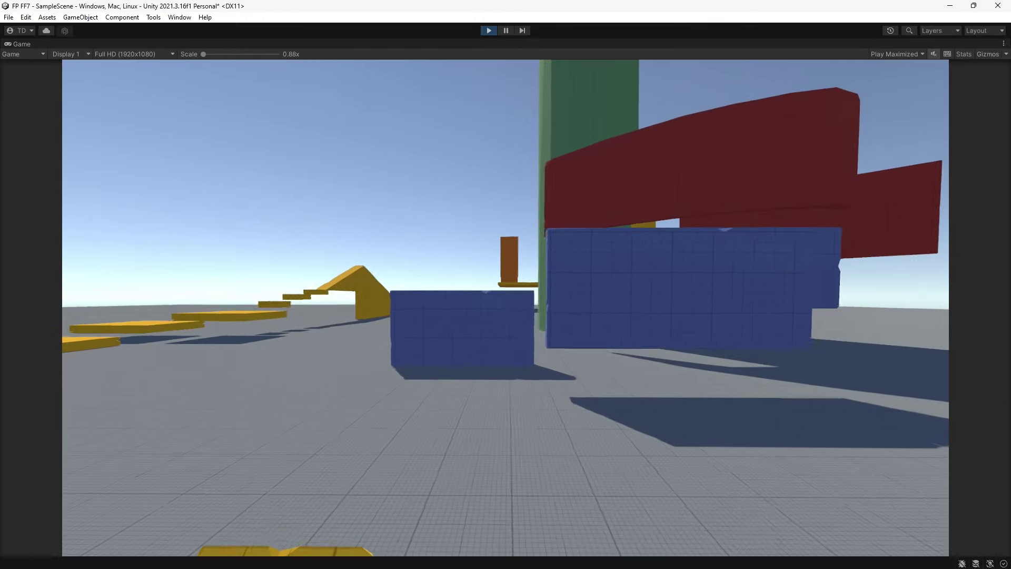
{"action": "key", "text": "w"}
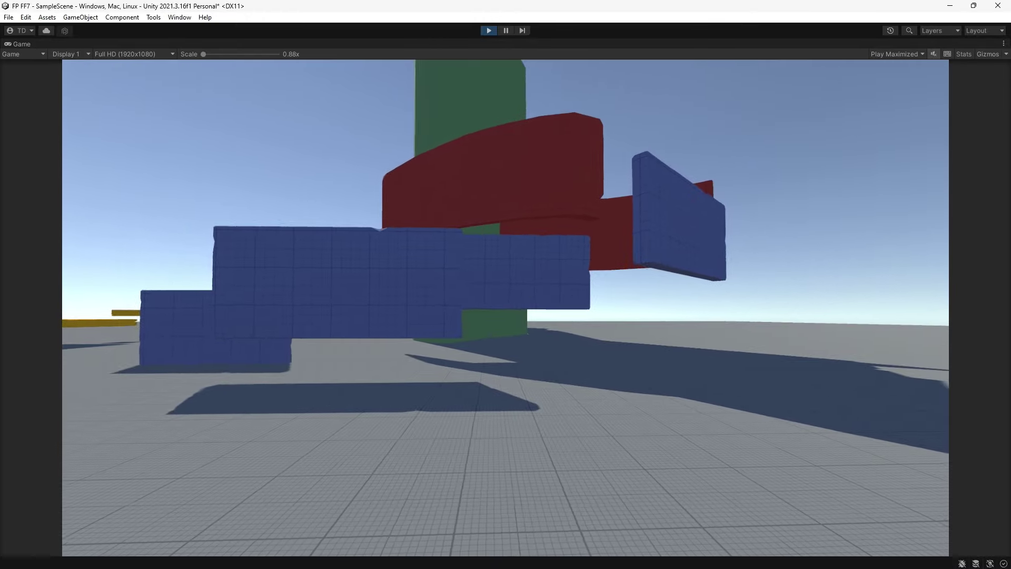
{"action": "key", "text": "w"}
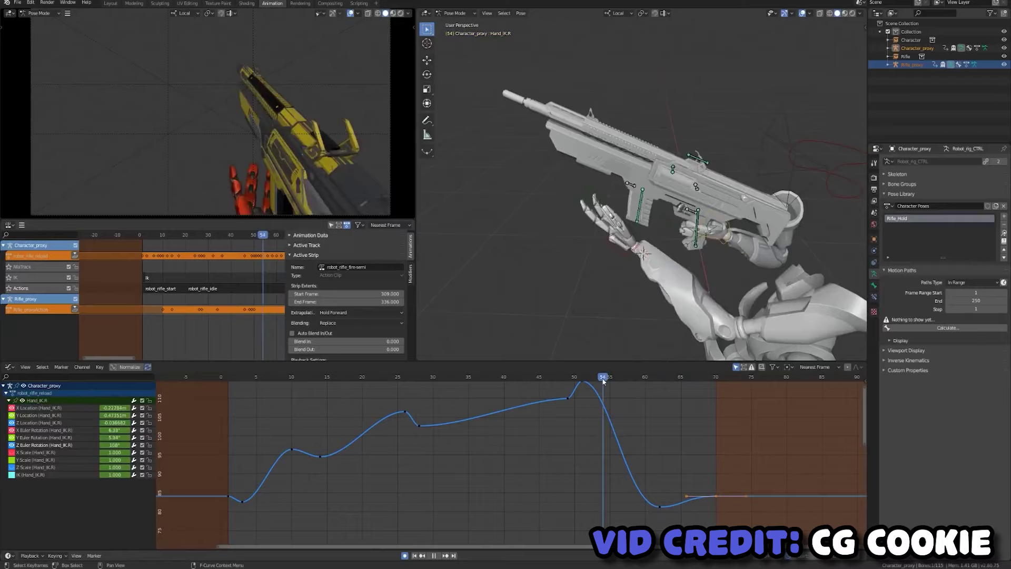
- In Blender, play the rifle reload animation and raise the Hand_IK.R curve keyframe near frame 62 slightly
{"action": "key", "text": "space"}
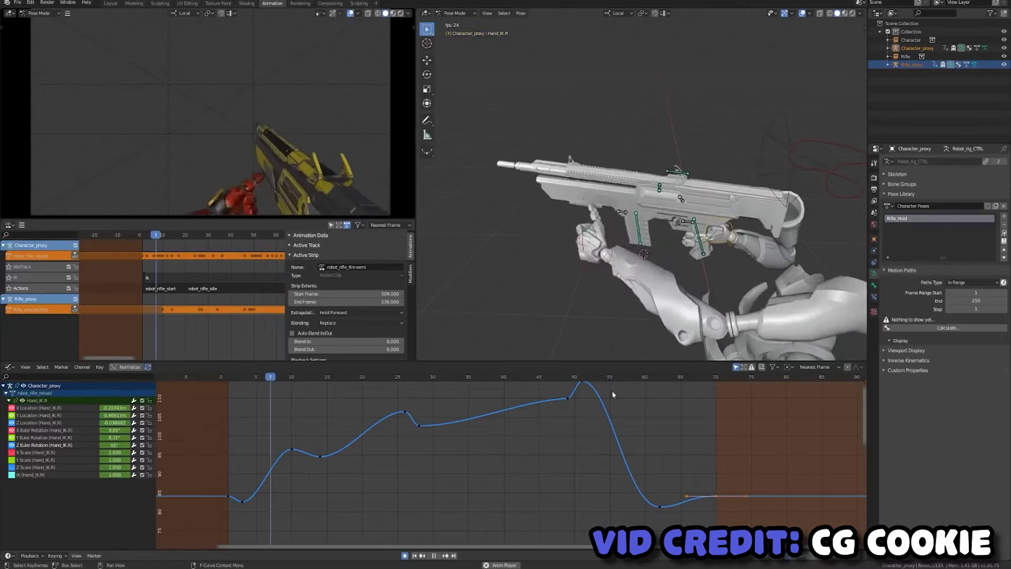
{"action": "key", "text": "space"}
{"action": "left_click", "coordinate": [658, 506]}
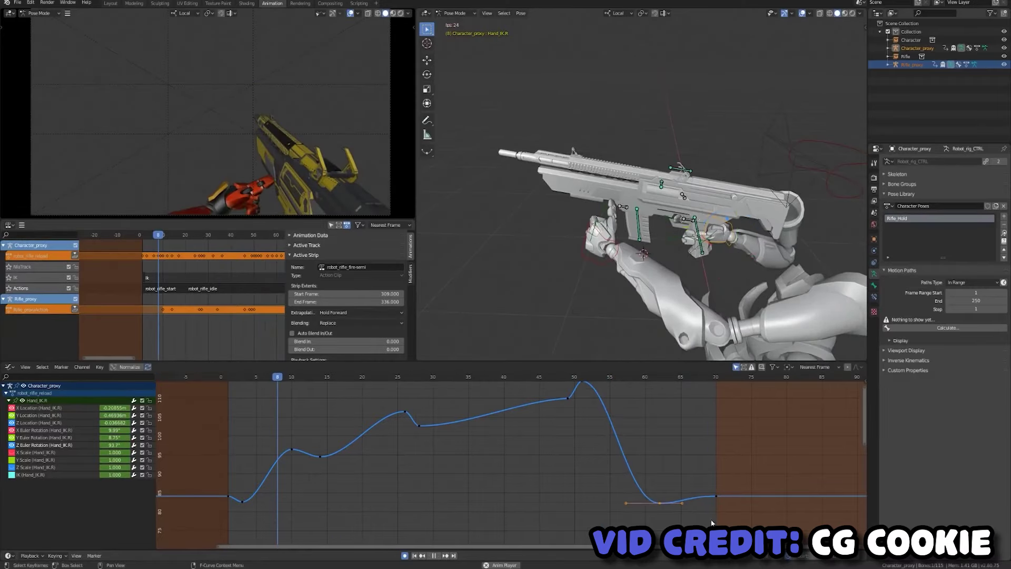
- Stop the reload animation playback in Blender and, in Unity, enable the FPCam object under Main Camera
{"action": "key", "text": "space"}
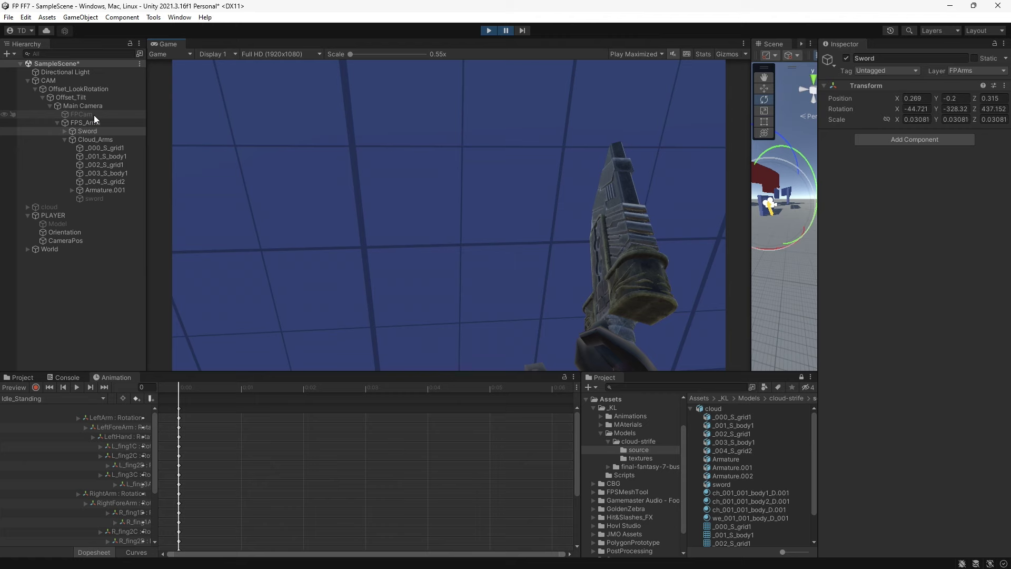
{"action": "left_click", "coordinate": [93, 115]}
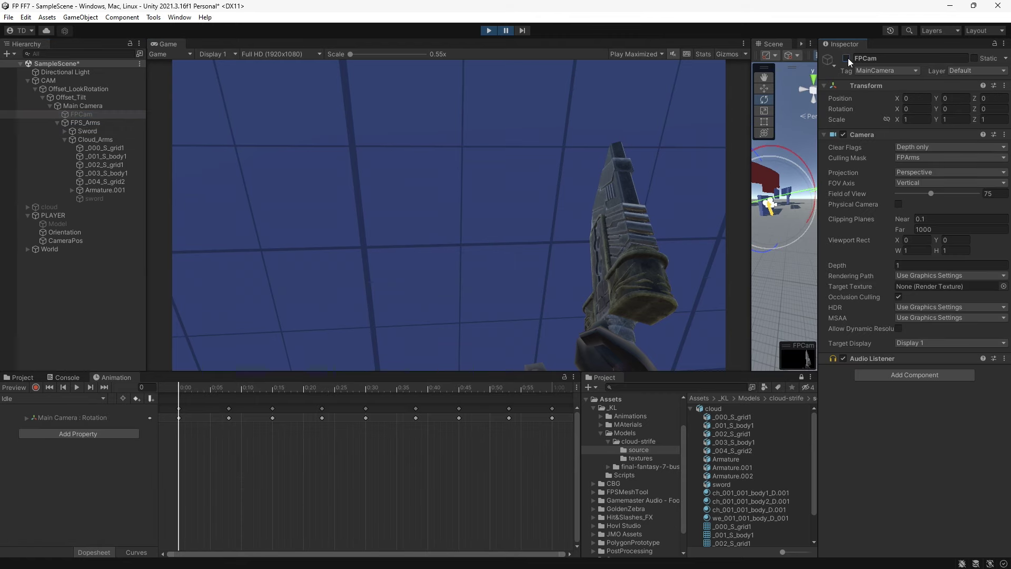
{"action": "left_click", "coordinate": [846, 58]}
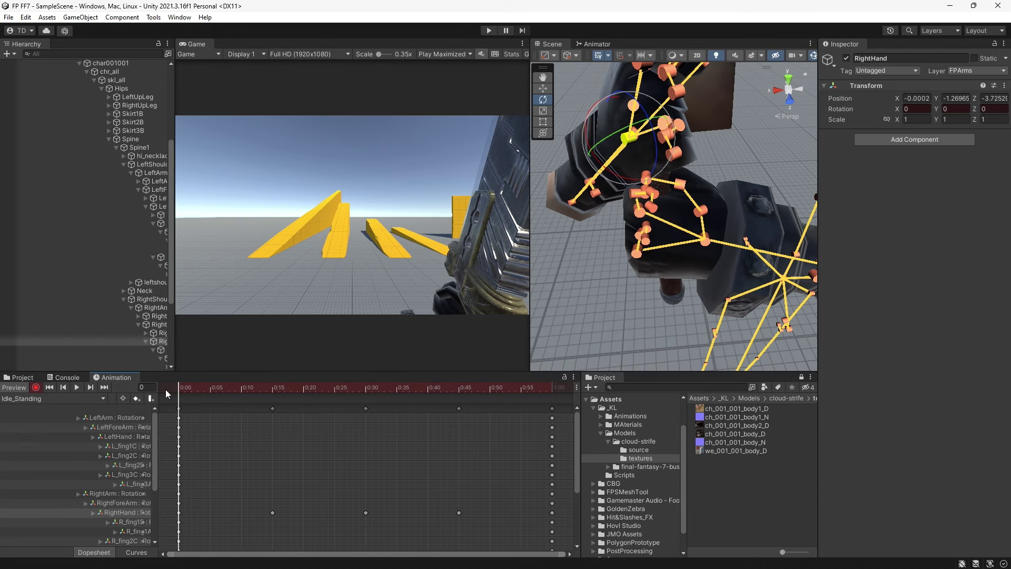
- Preview the Idle_Standing clip across its whole timeline and playtest the sword idle pose around the level
{"action": "left_click_drag", "start_coordinate": [165, 390], "coordinate": [558, 384]}
{"action": "key", "text": "ctrl+p"}
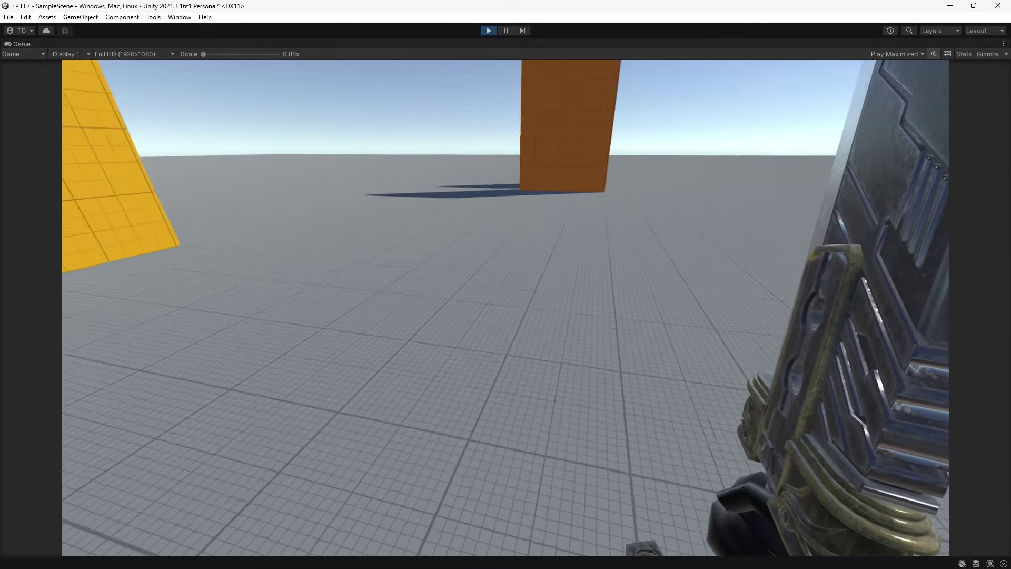
{"action": "key", "text": "2"}
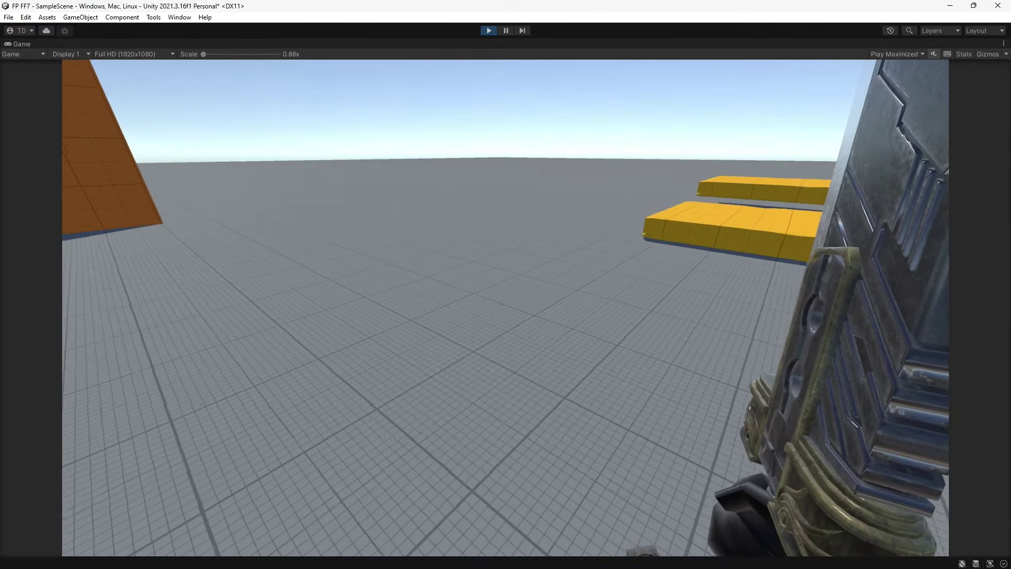
{"action": "key", "text": "3"}
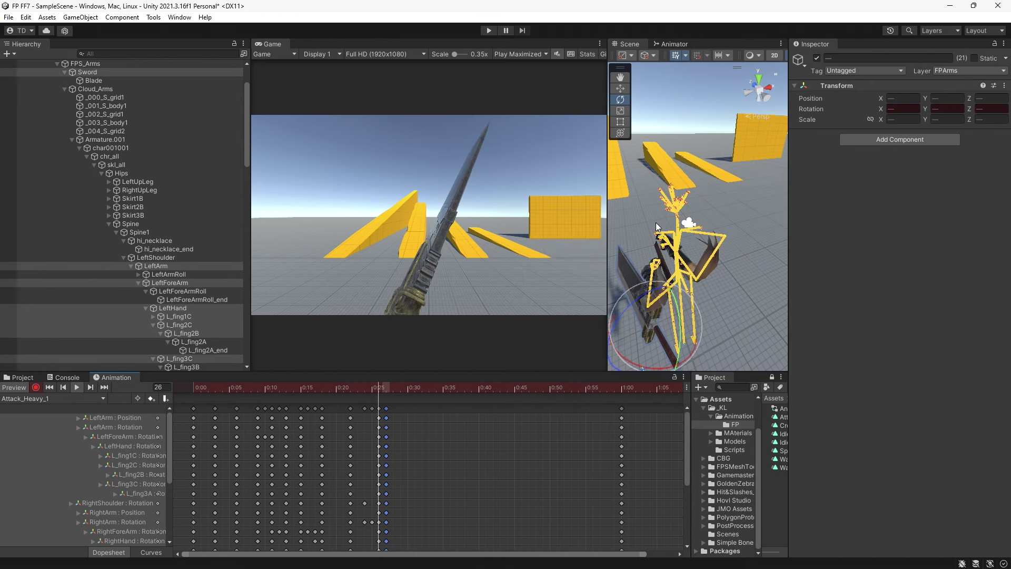
- Examine the Sword's pose at frame 3 of the Attack_Heavy_1 clip in a wider Scene view and playtest the sword attack
{"action": "key", "text": "w"}
{"action": "left_click_drag", "start_coordinate": [608, 221], "coordinate": [470, 206]}
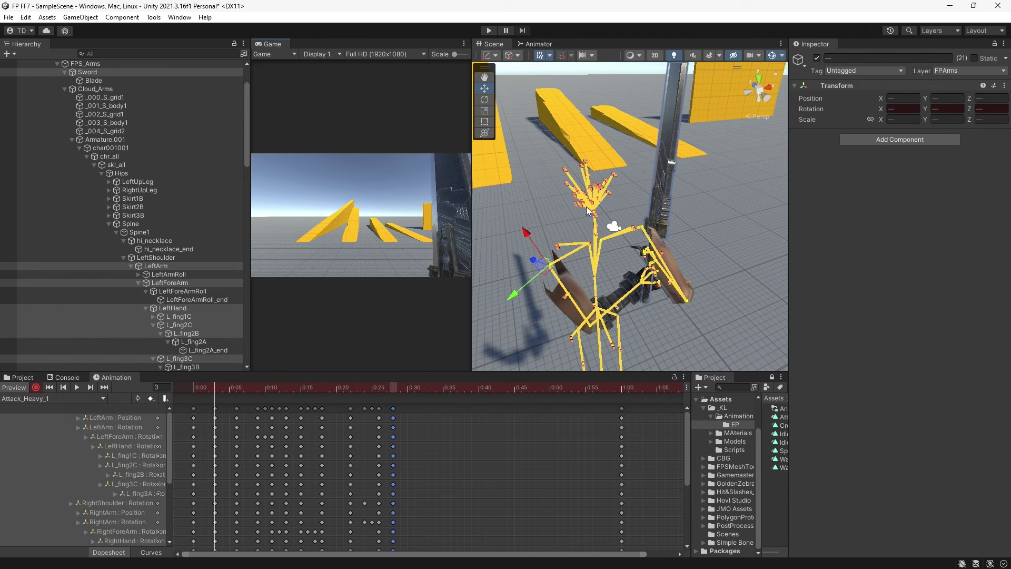
{"action": "left_click", "coordinate": [662, 200]}
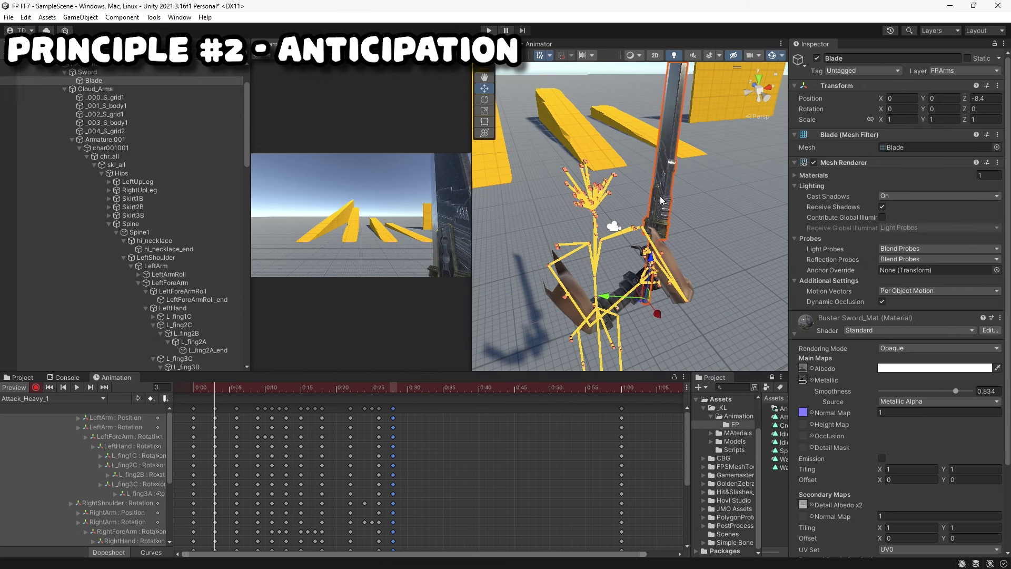
{"action": "left_click", "coordinate": [90, 73]}
{"action": "key", "text": "r"}
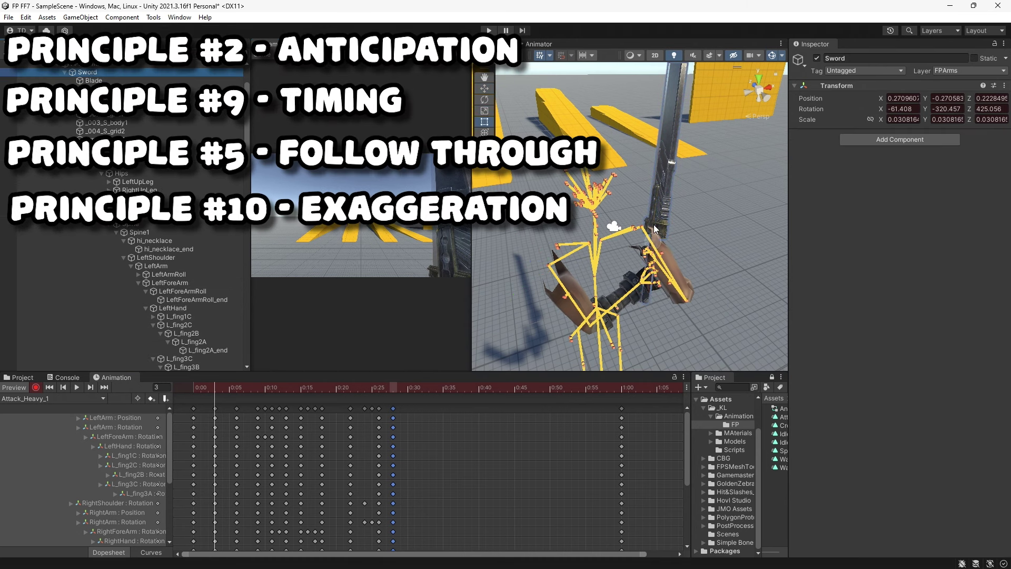
{"action": "key", "text": "ctrl+p"}
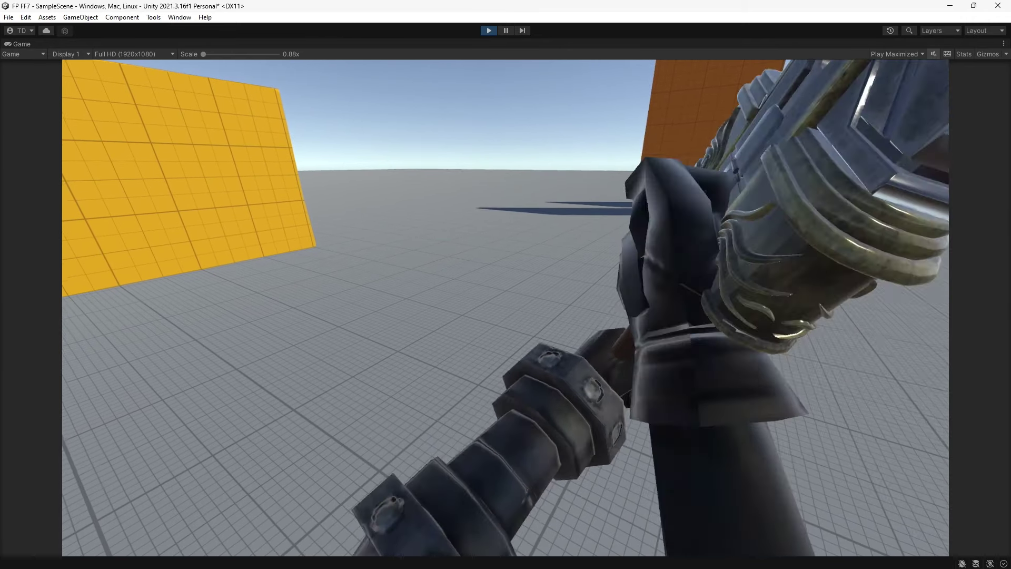